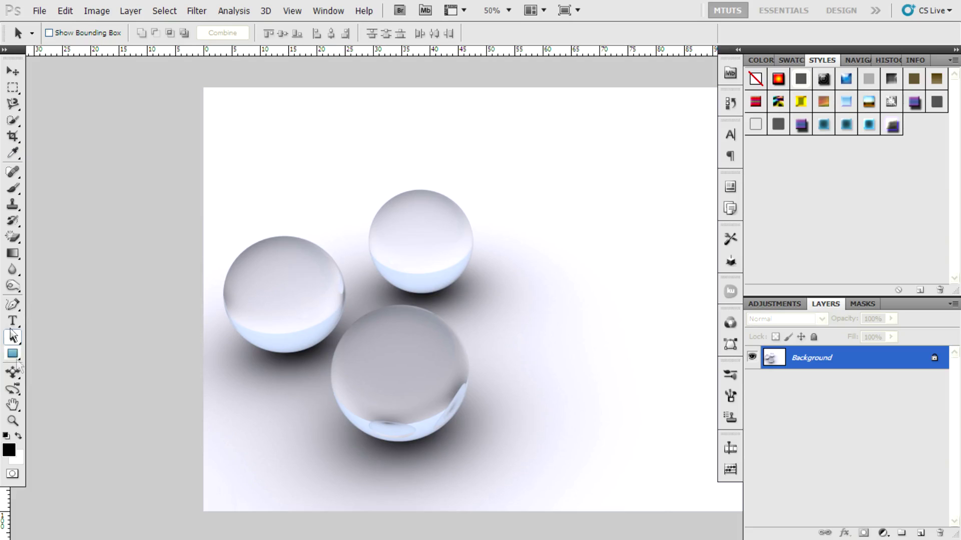
- Type 'The balls' on two lines in Kristen ITC 250 pt, then nudge it left beside the spheres
left_click(13, 321)
left_click_drag(424, 150, 685, 301)
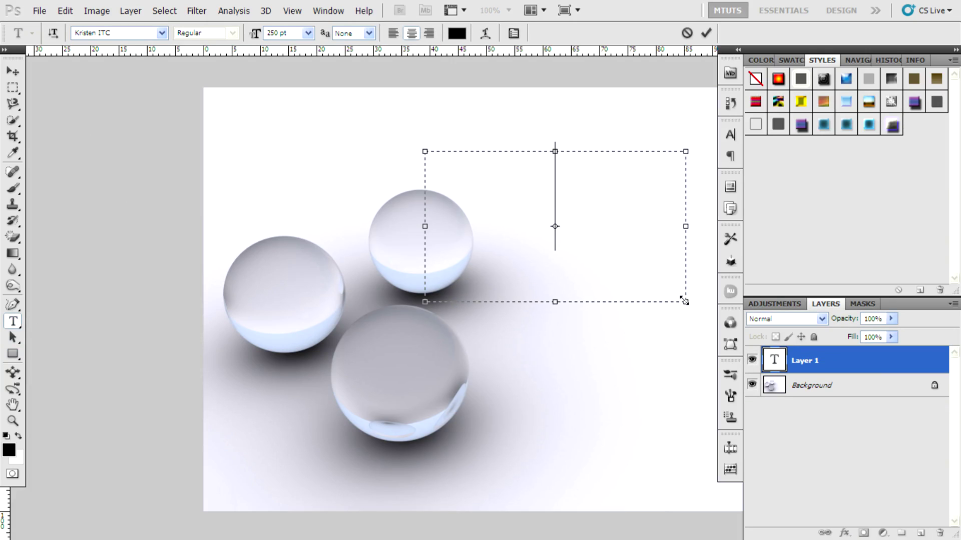
type("The")
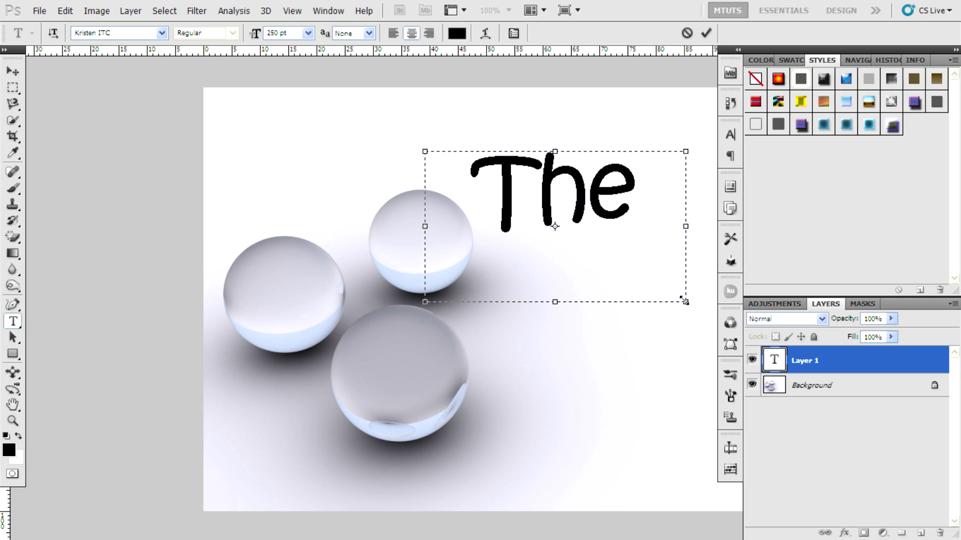
left_click_drag(685, 302, 745, 438)
type("balls")
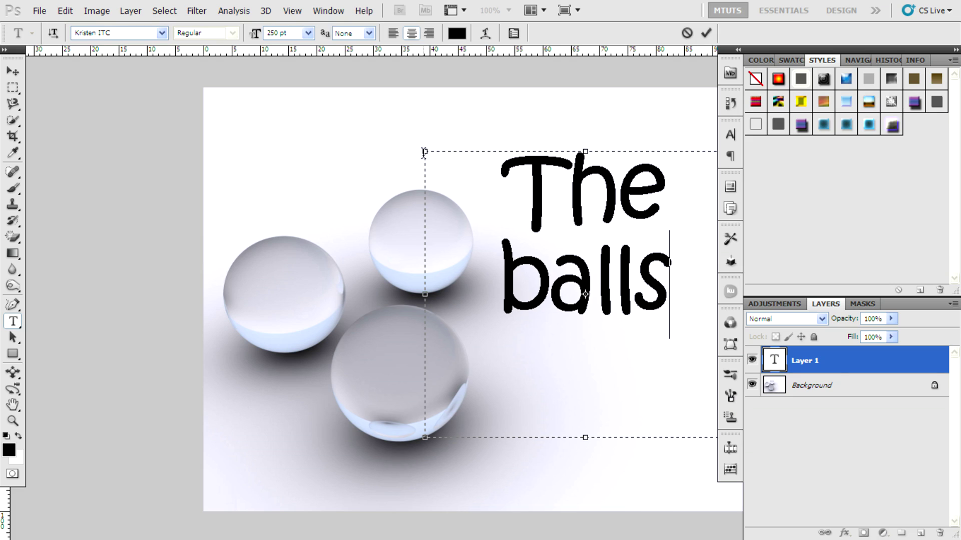
left_click(13, 87)
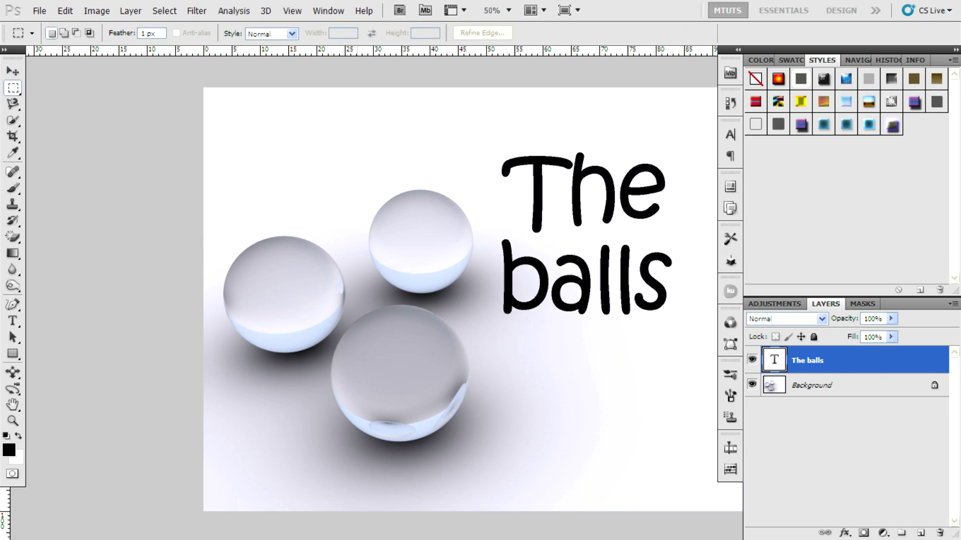
left_click(13, 72)
left_click_drag(610, 192, 580, 191)
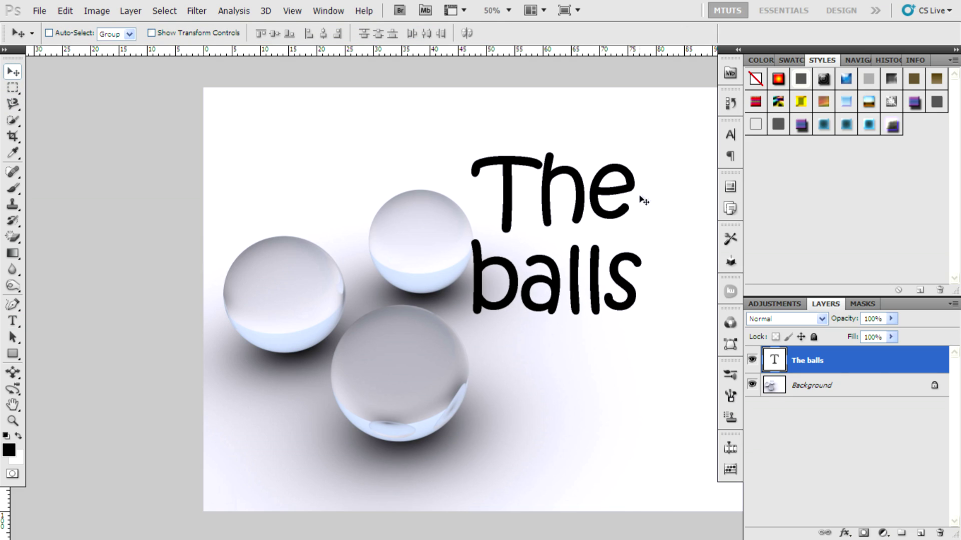
key("ctrl+t")
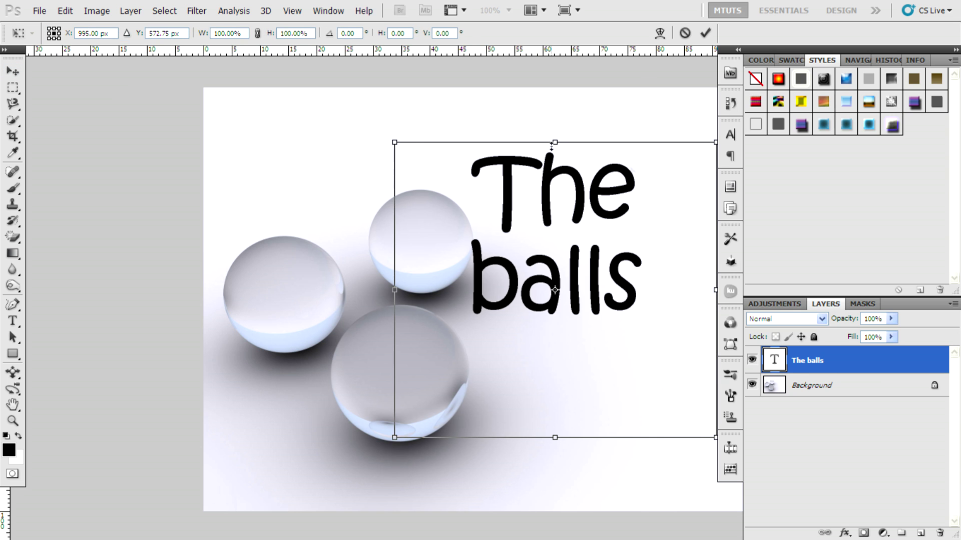
mouse_move(380, 147)
left_mouse_down()
mouse_move(430, 114)
mouse_move(347, 146)
mouse_move(448, 99)
mouse_move(358, 160)
mouse_move(385, 138)
left_mouse_up()
left_click(13, 88)
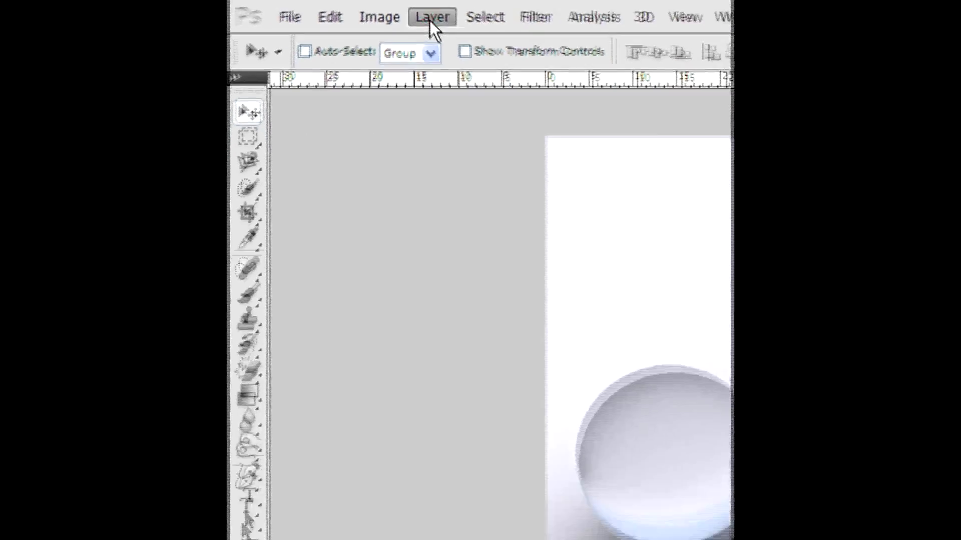
- Convert 'The balls' text layer to a shape with Layer > Type > Convert to Shape
left_click(468, 75)
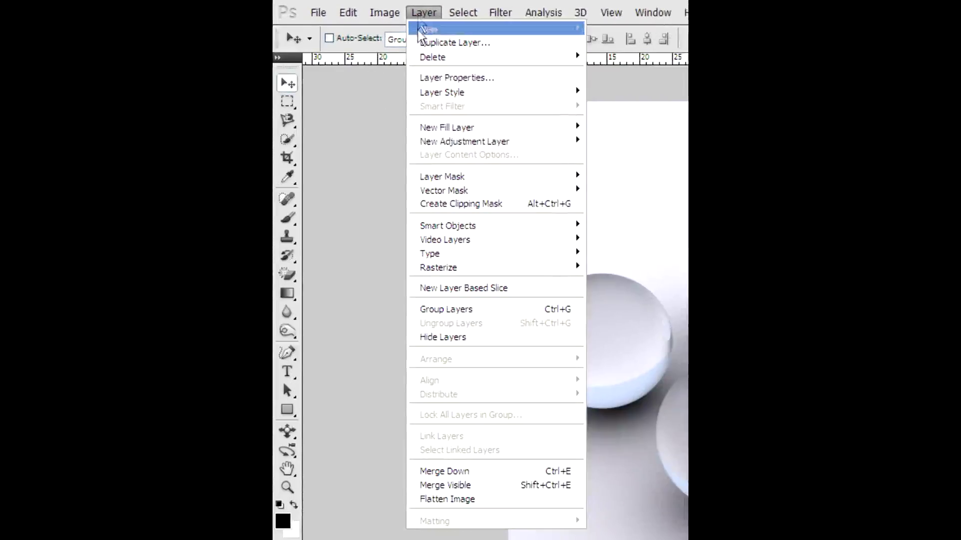
mouse_move(459, 256)
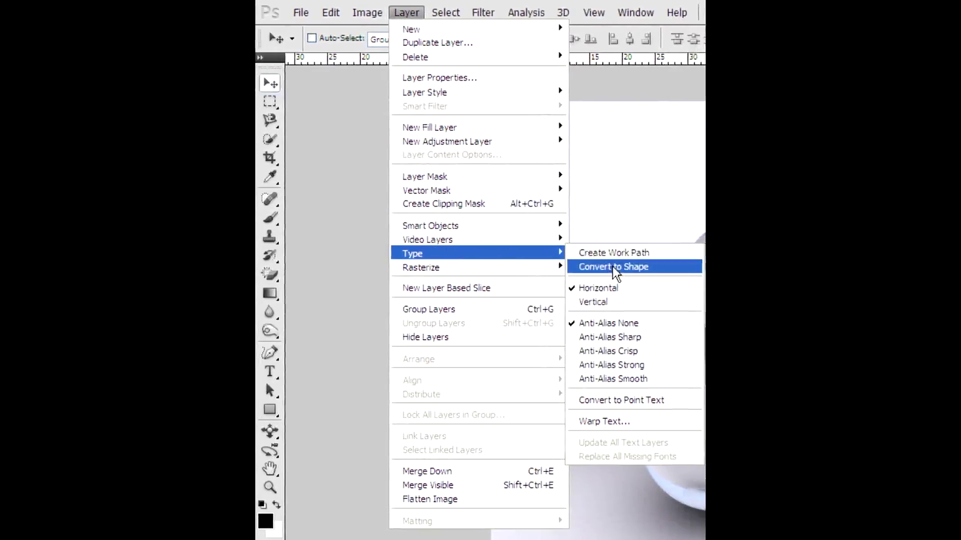
left_click(615, 268)
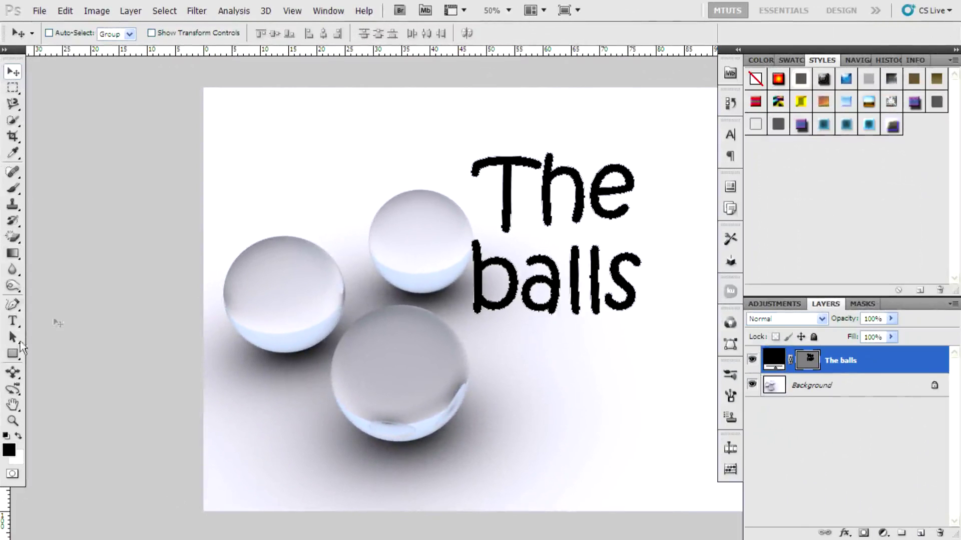
- Select only the letter T's outline with the Path Selection tool
left_click(14, 338)
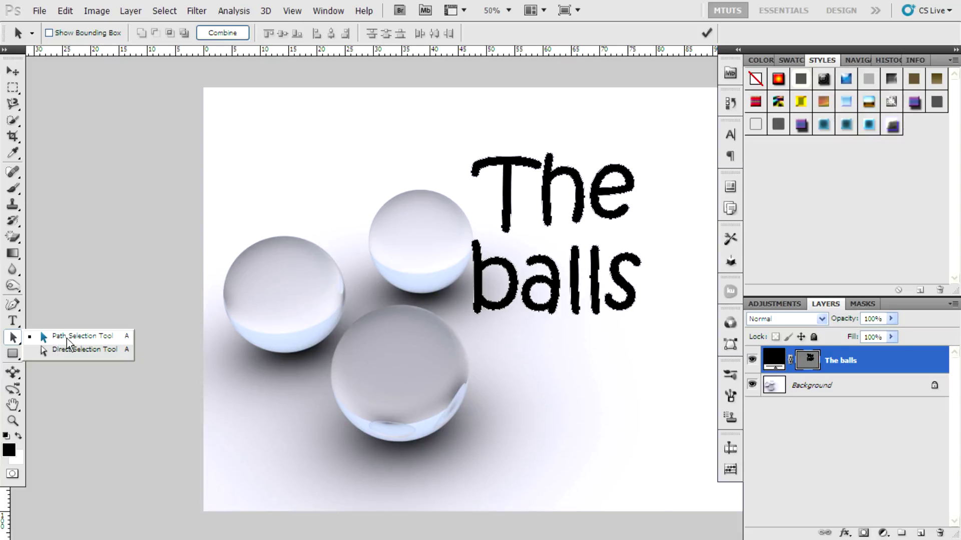
left_click(67, 338)
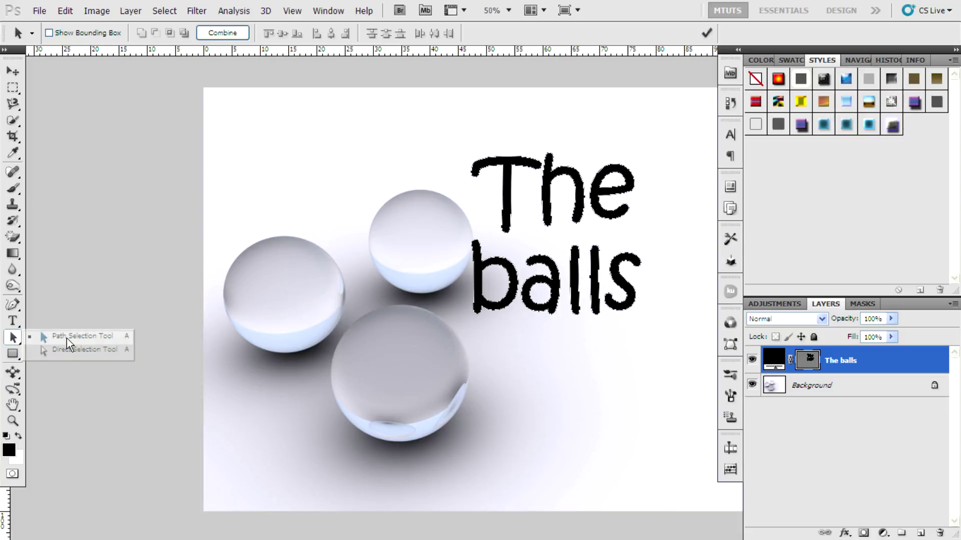
left_click(508, 168)
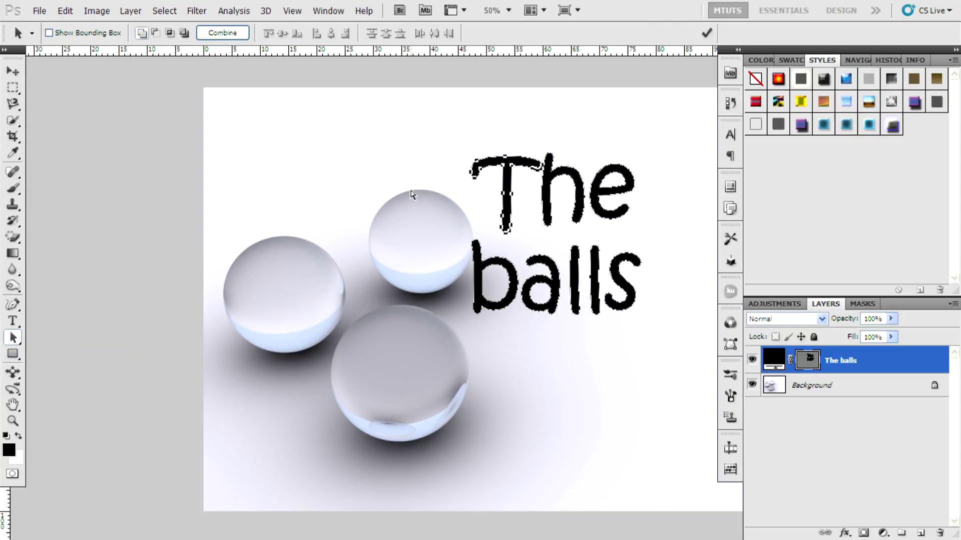
- Stretch the T larger and warp it so its crossbar sweeps up toward the top right, then apply
key("ctrl+t")
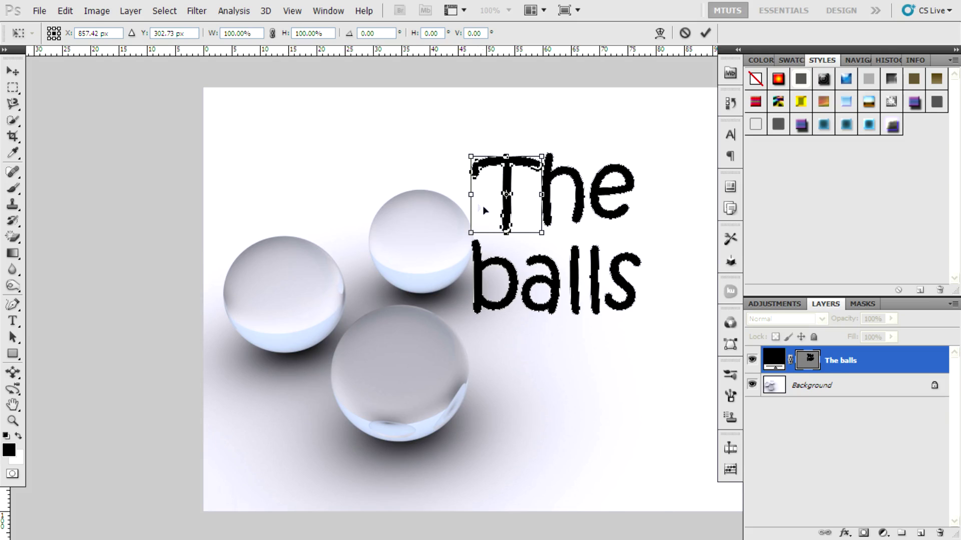
right_click(513, 182)
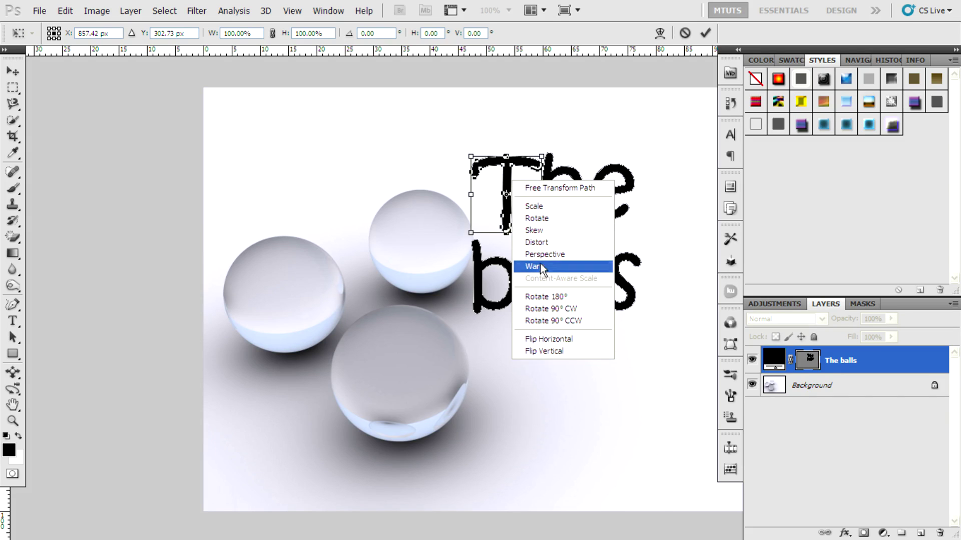
left_click(537, 242)
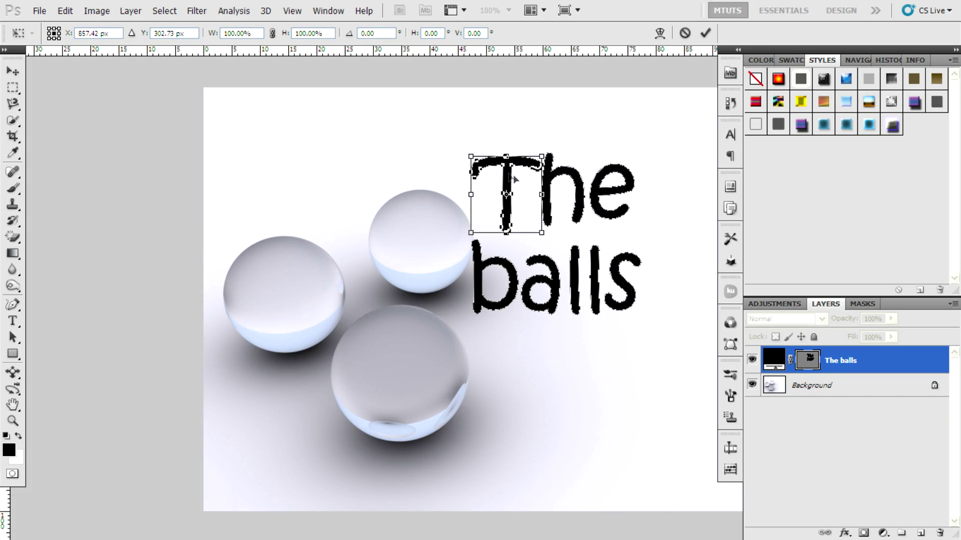
left_click_drag(523, 174, 541, 150)
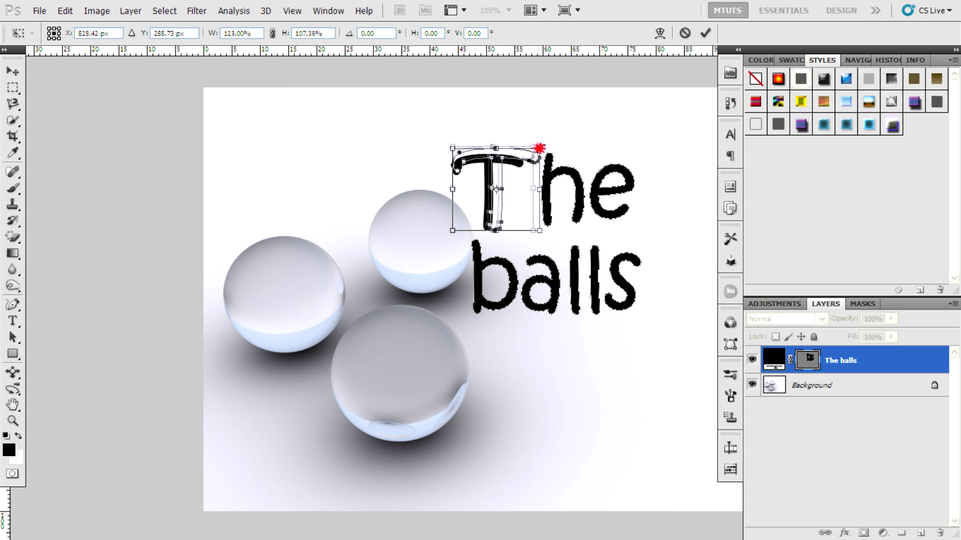
right_click(516, 173)
left_click(557, 265)
left_click_drag(480, 210, 450, 213)
left_click_drag(541, 149, 542, 112)
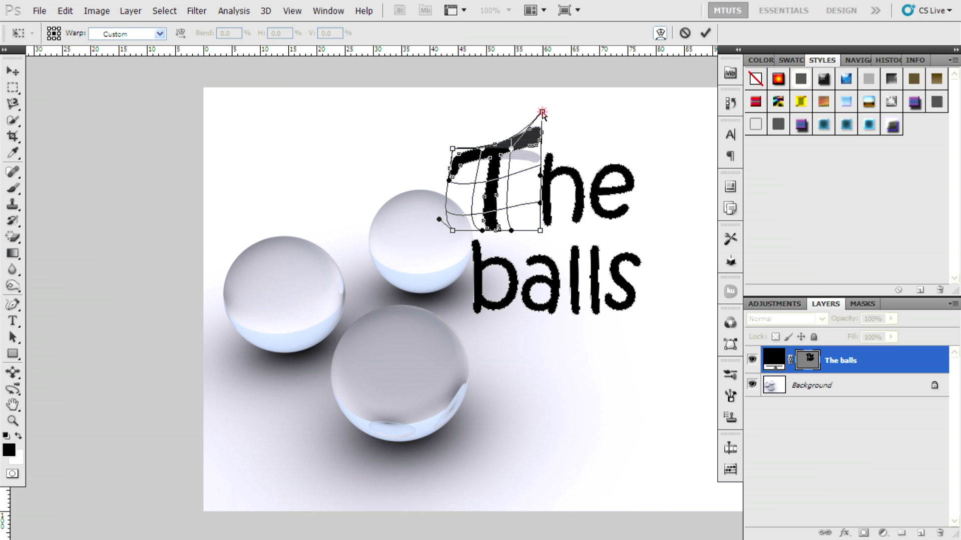
left_click(12, 87)
left_click(405, 213)
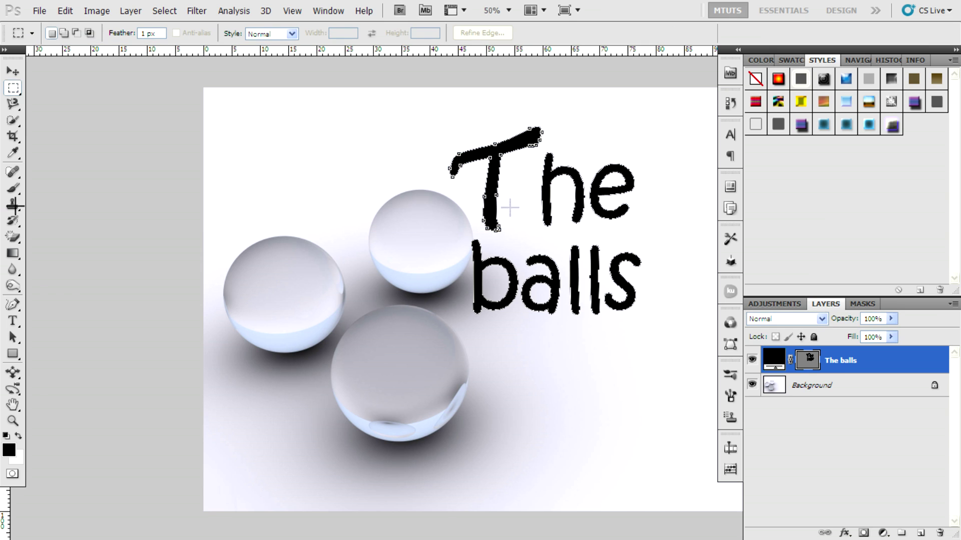
- Select the letter h and rotate it about 17.49° so it leans right
left_click(12, 321)
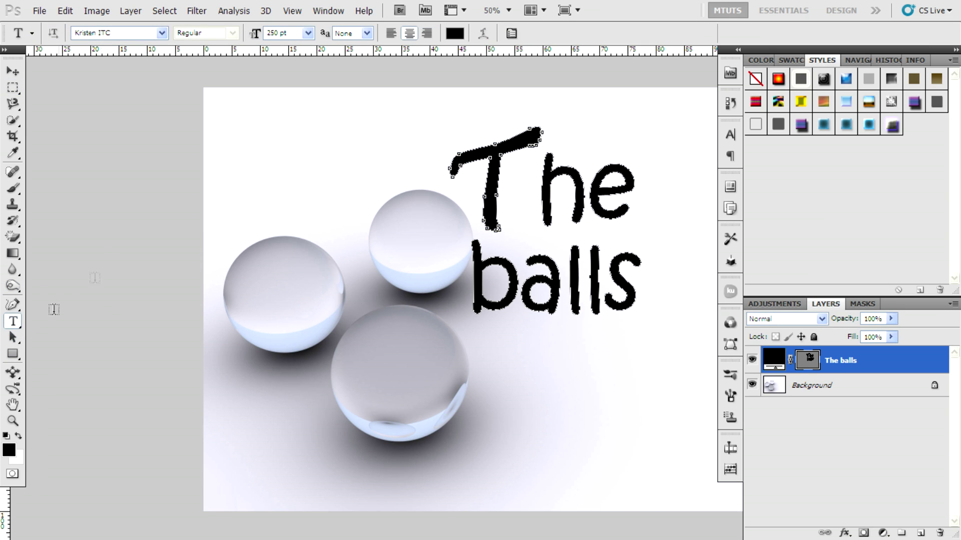
left_click(12, 337)
left_click(557, 211)
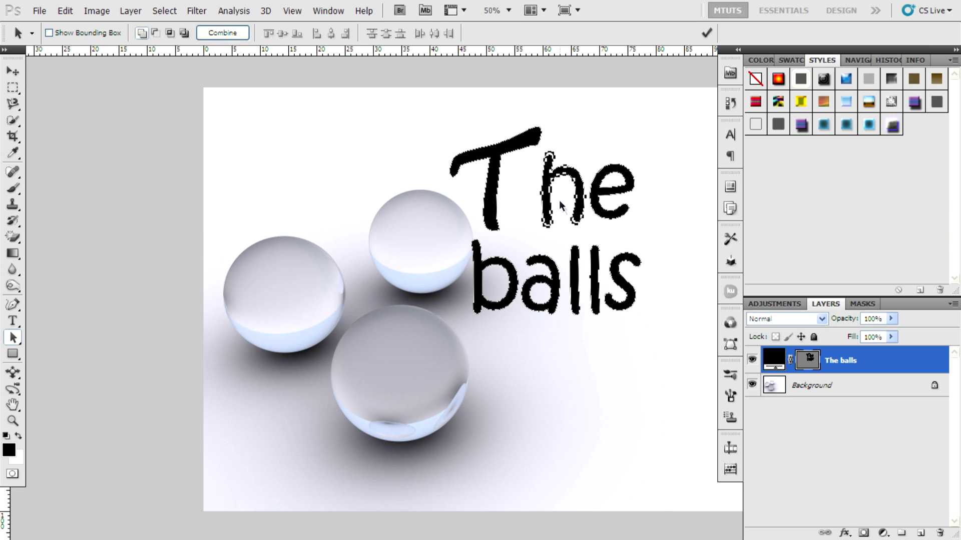
key("ctrl+t")
right_click(563, 199)
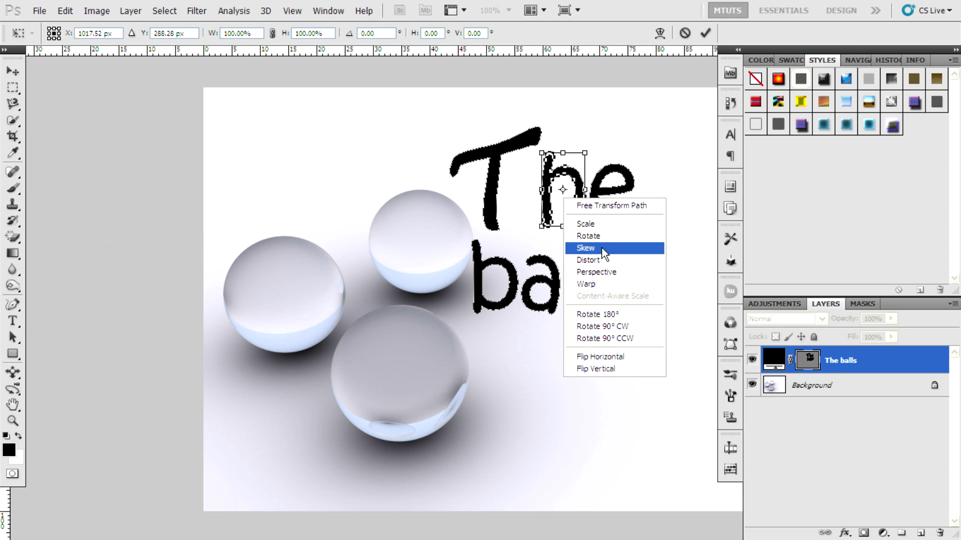
left_click(604, 234)
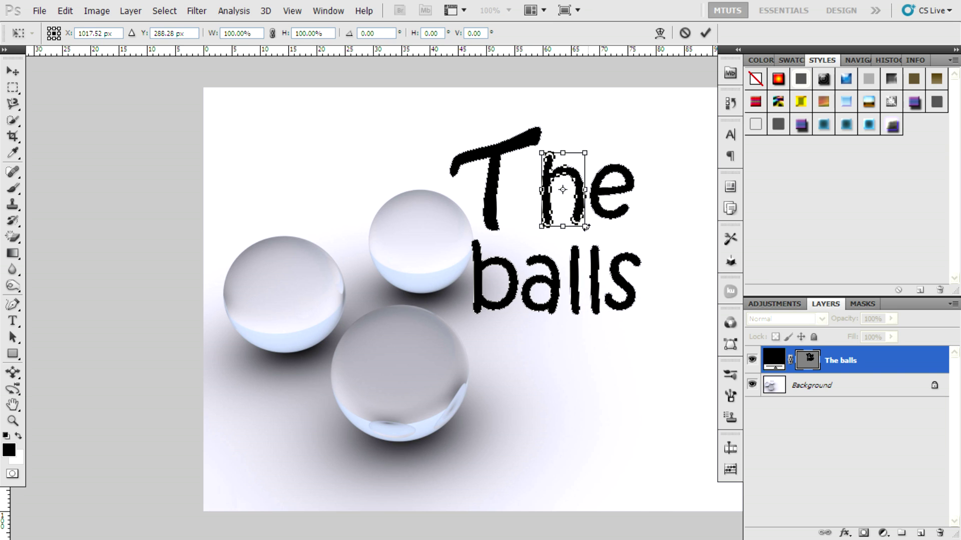
mouse_move(592, 231)
left_mouse_down()
mouse_move(454, 216)
mouse_move(558, 148)
mouse_move(550, 152)
mouse_move(610, 220)
mouse_move(566, 263)
mouse_move(575, 237)
left_mouse_up()
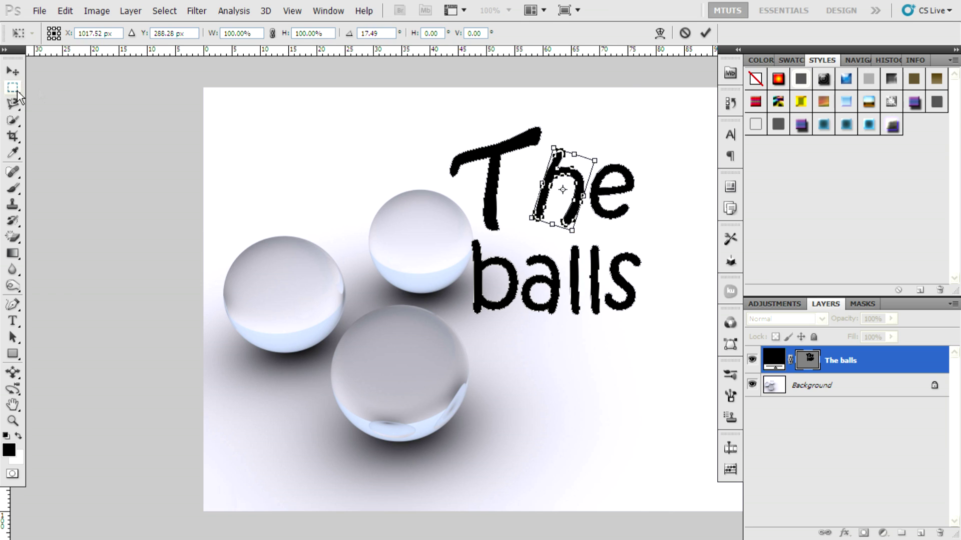
- Apply the h's rotation, then flip the letter e horizontally
left_click(705, 33)
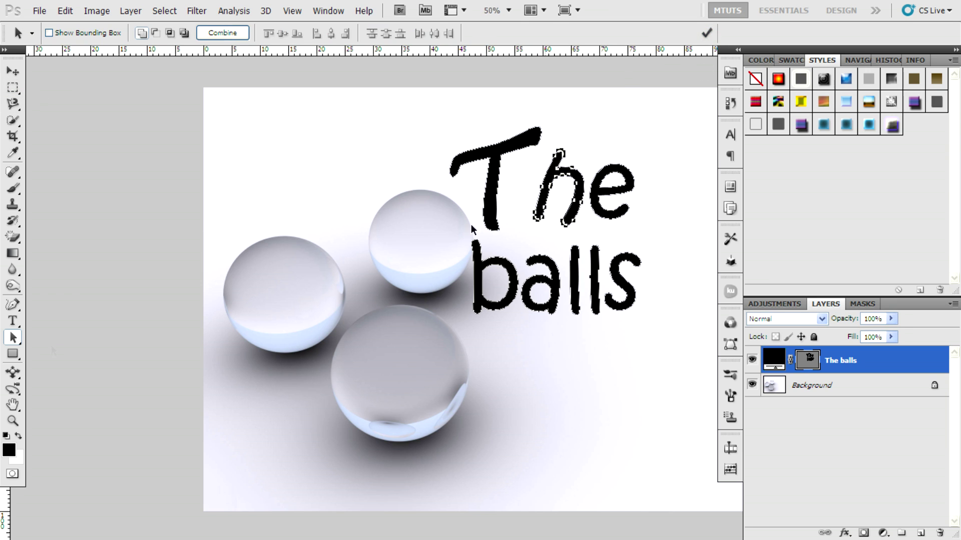
left_click(605, 178)
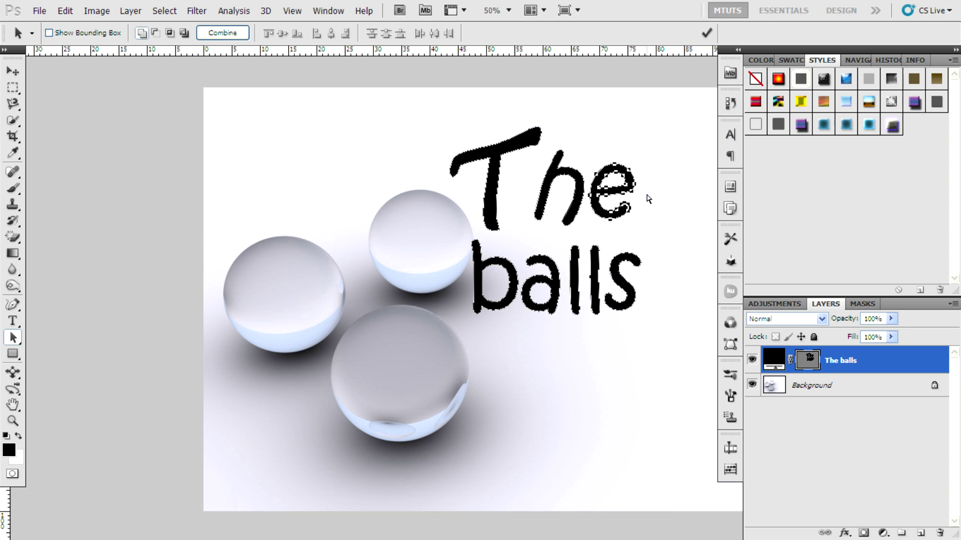
key("ctrl+t")
right_click(622, 195)
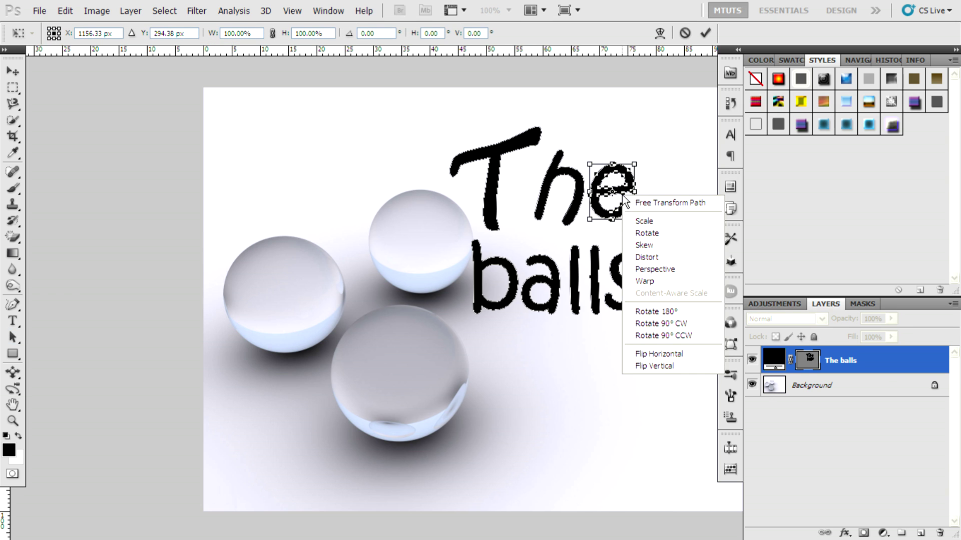
left_click(669, 354)
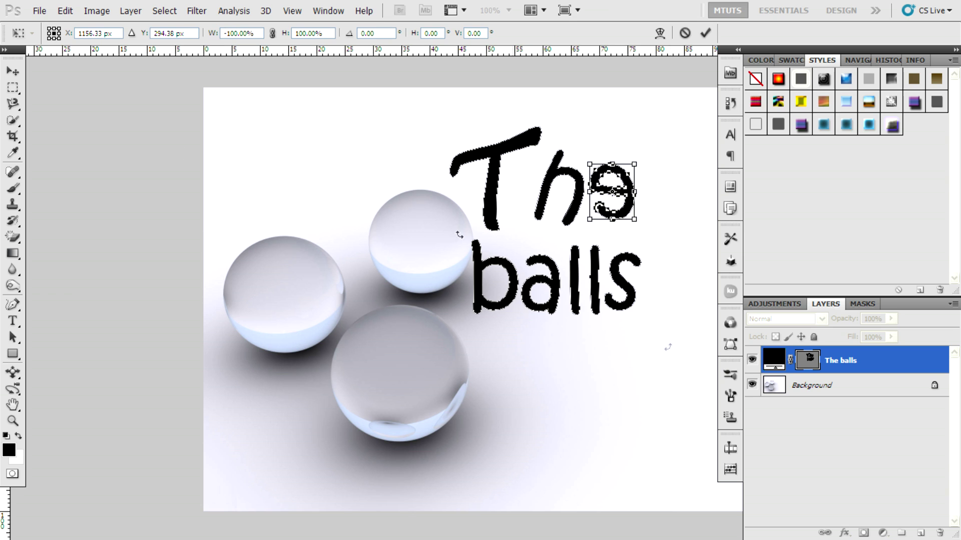
- Commit the mirrored e and select the letter b's outline
left_click(705, 32)
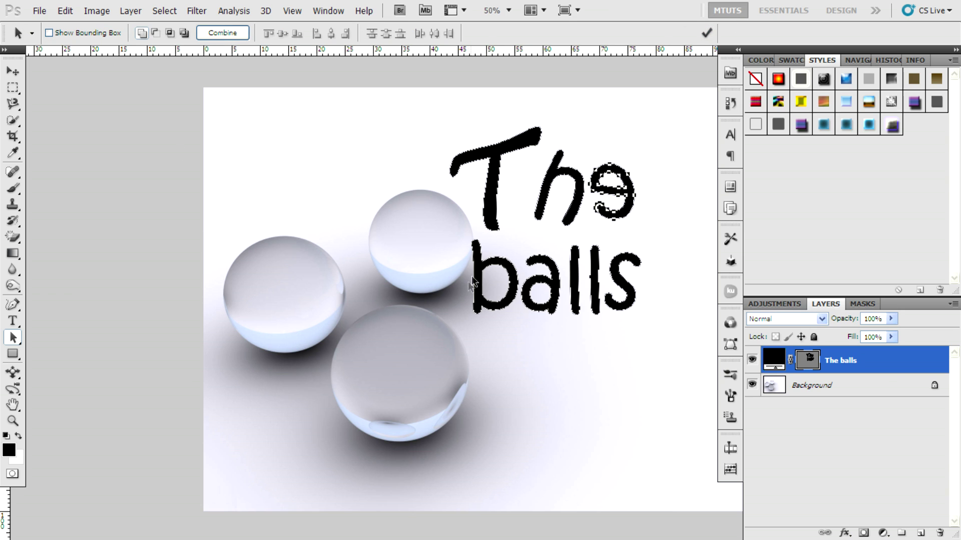
left_click(499, 271)
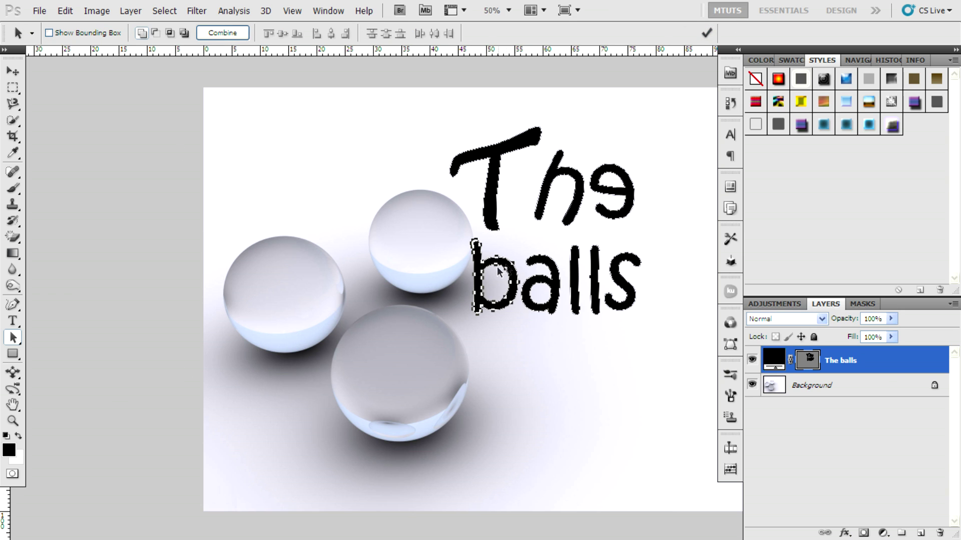
right_click(510, 268)
left_click(496, 263)
- Apply a perspective transform to the b so its base flares wider
key("ctrl+t")
right_click(496, 263)
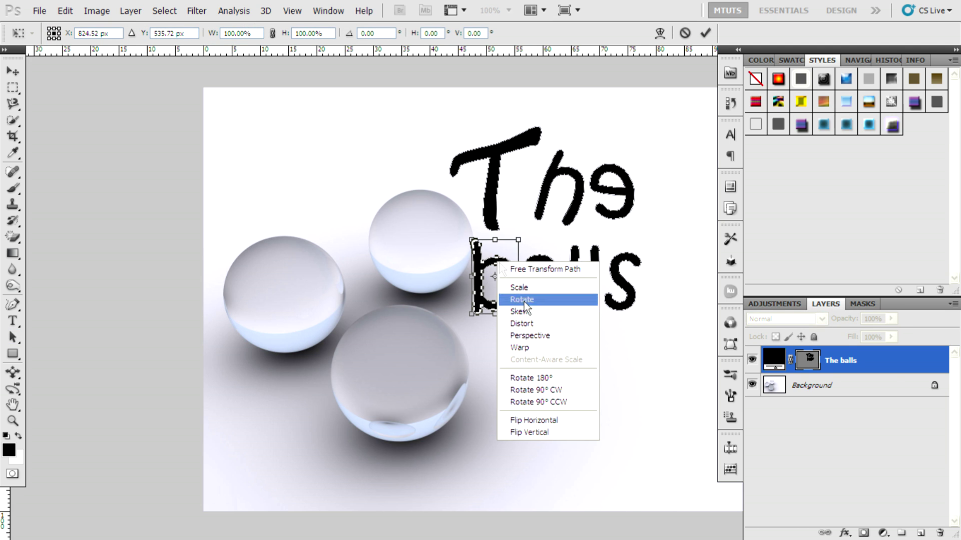
left_click(541, 341)
mouse_move(518, 314)
left_mouse_down()
mouse_move(542, 317)
mouse_move(529, 315)
left_mouse_up()
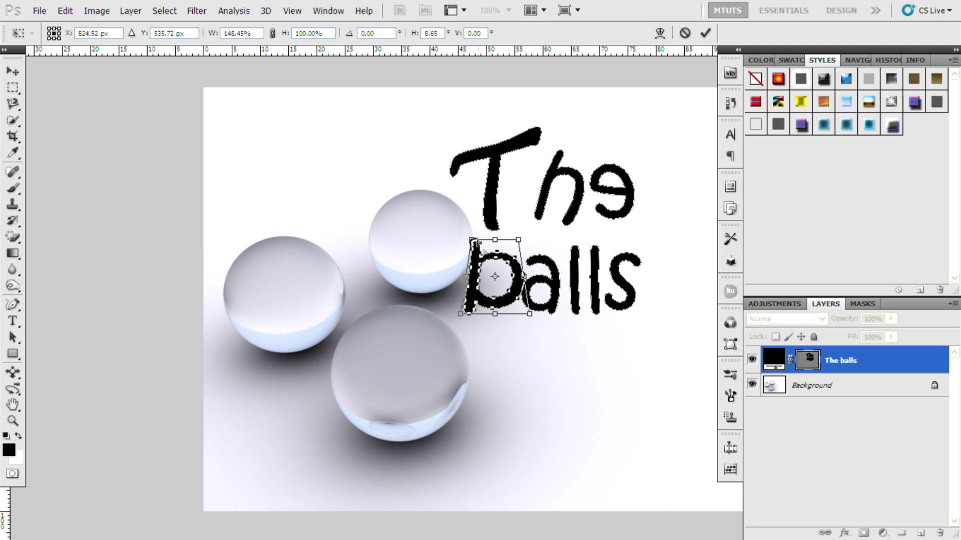
left_click_drag(472, 240, 459, 242)
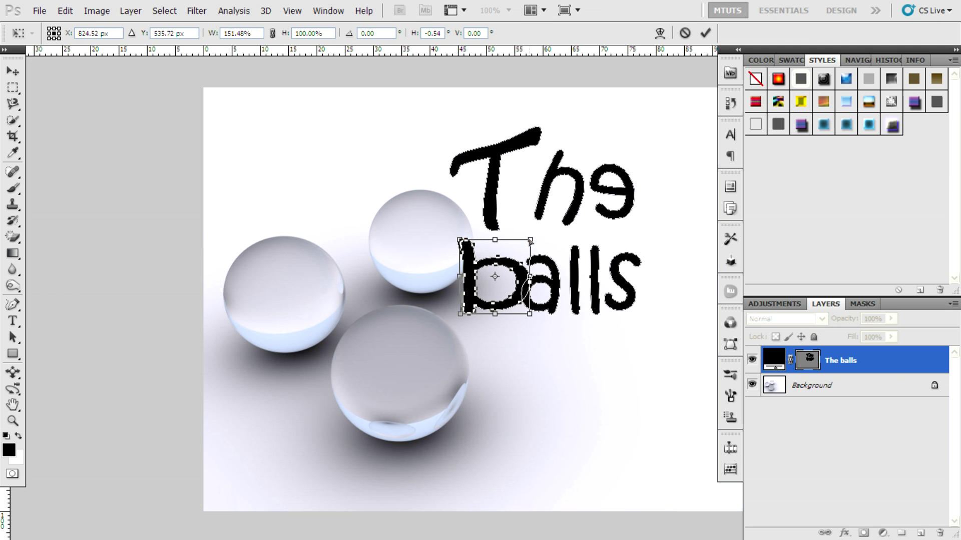
left_click_drag(530, 242, 515, 241)
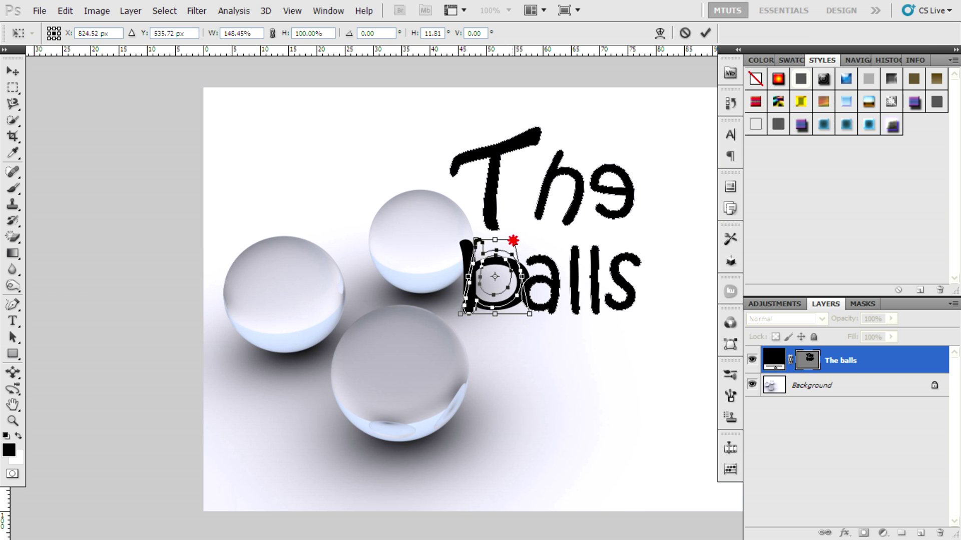
left_click(14, 87)
left_click(384, 210)
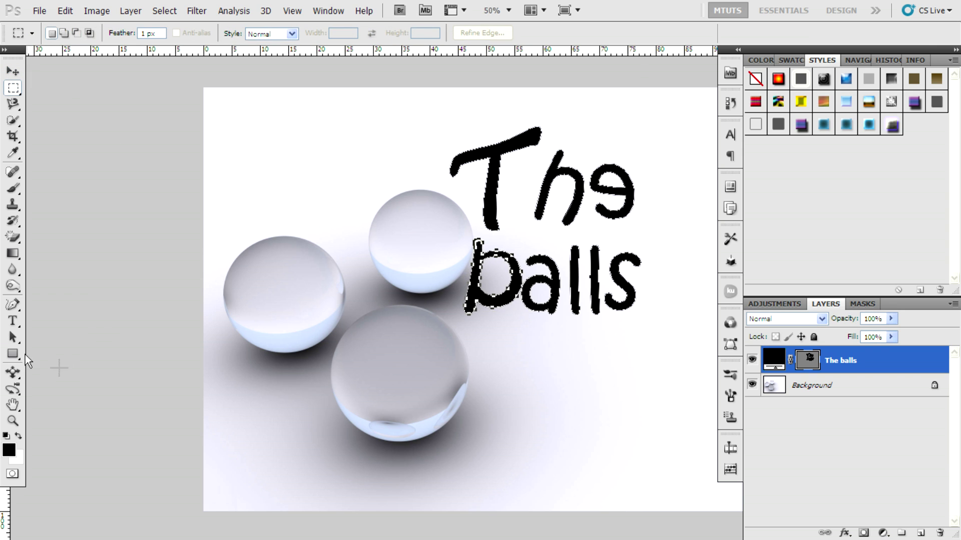
- Scale the letter a up to about 127% by 128%
left_click(13, 337)
left_click(556, 290)
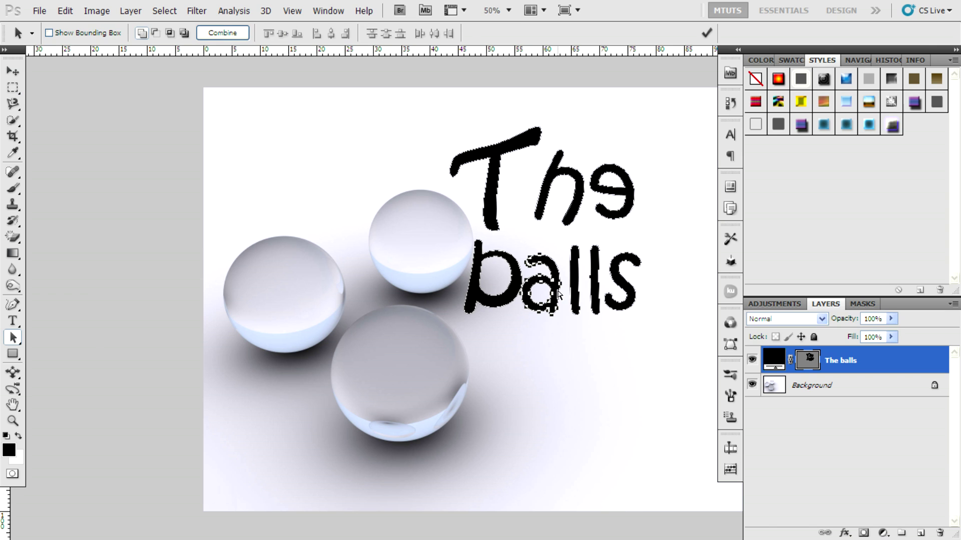
key("ctrl+t")
right_click(557, 274)
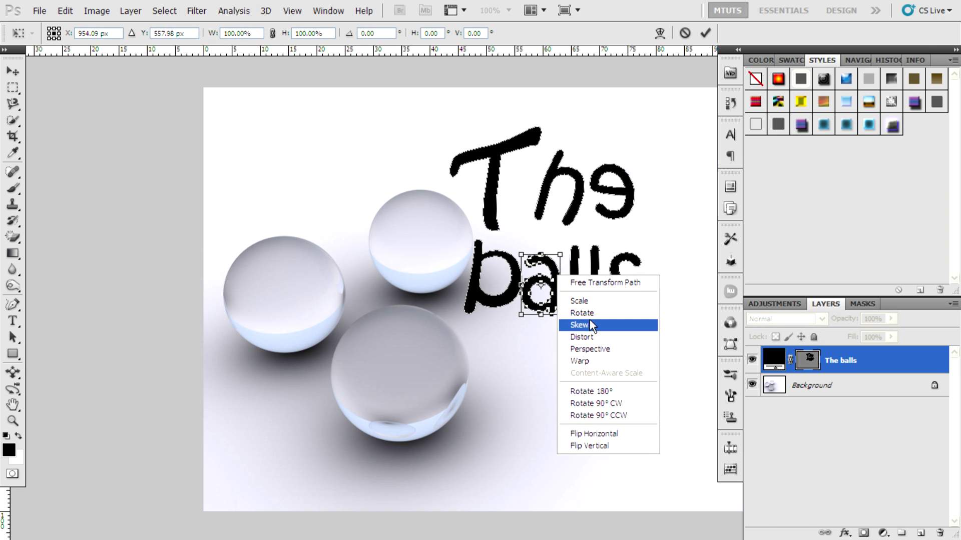
left_click(581, 301)
left_click_drag(560, 255, 571, 237)
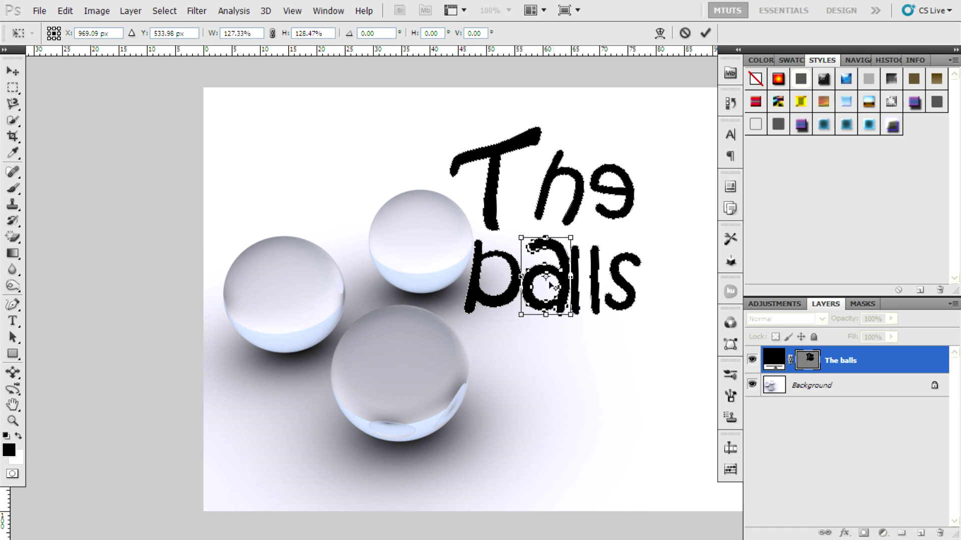
left_click(706, 33)
- Stretch the first l wider to 151%
left_click(576, 283)
key("ctrl+t")
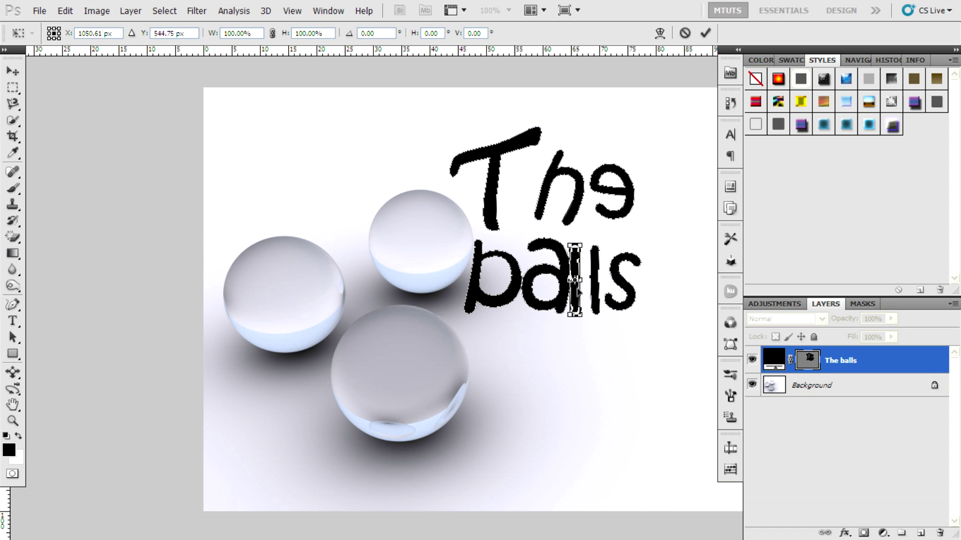
left_click_drag(577, 285, 584, 289)
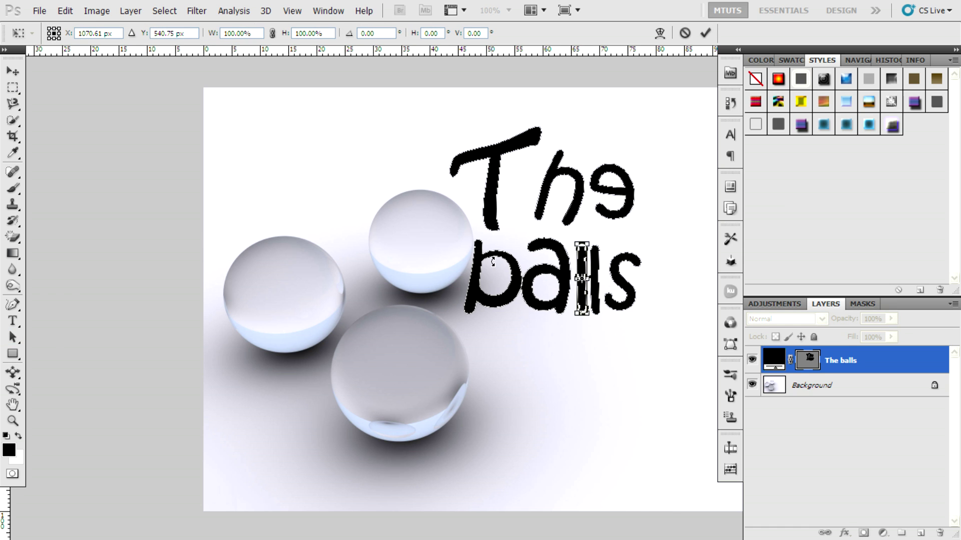
left_click_drag(593, 284, 598, 283)
- Move the second l closer to the s and warp its bottom down-right
left_click(705, 33)
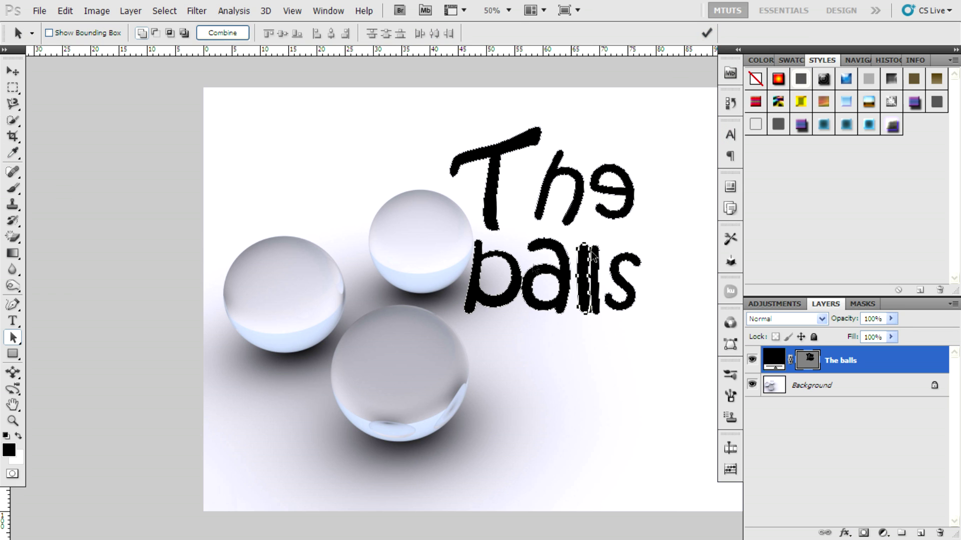
left_click(599, 289)
left_click_drag(595, 291, 605, 290)
key("ctrl+t")
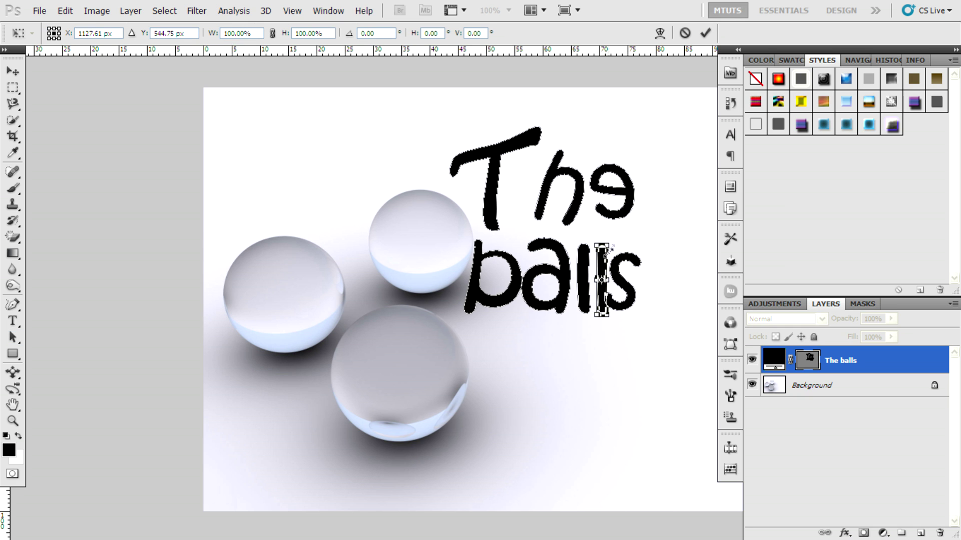
right_click(601, 277)
left_click(646, 356)
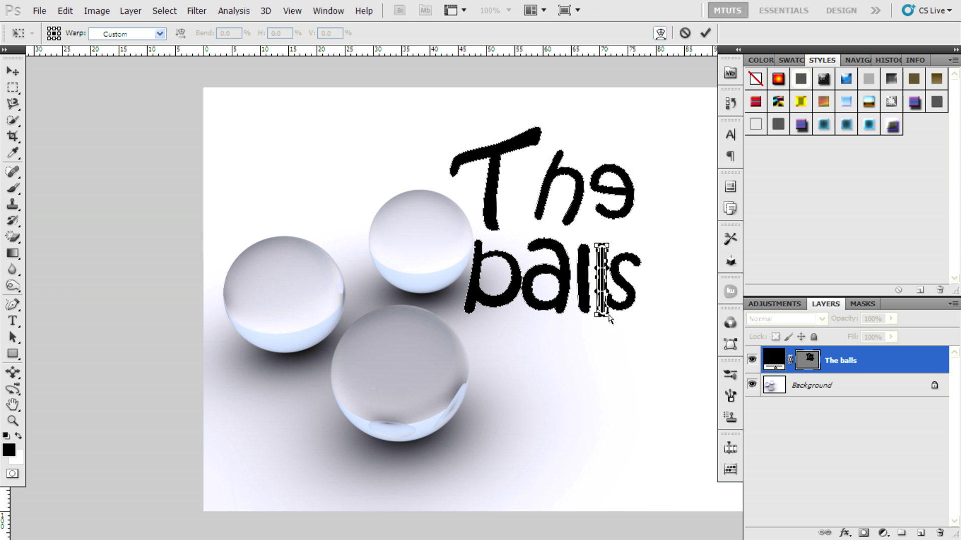
mouse_move(607, 315)
left_mouse_down()
mouse_move(627, 337)
mouse_move(619, 327)
left_mouse_up()
left_click(711, 28)
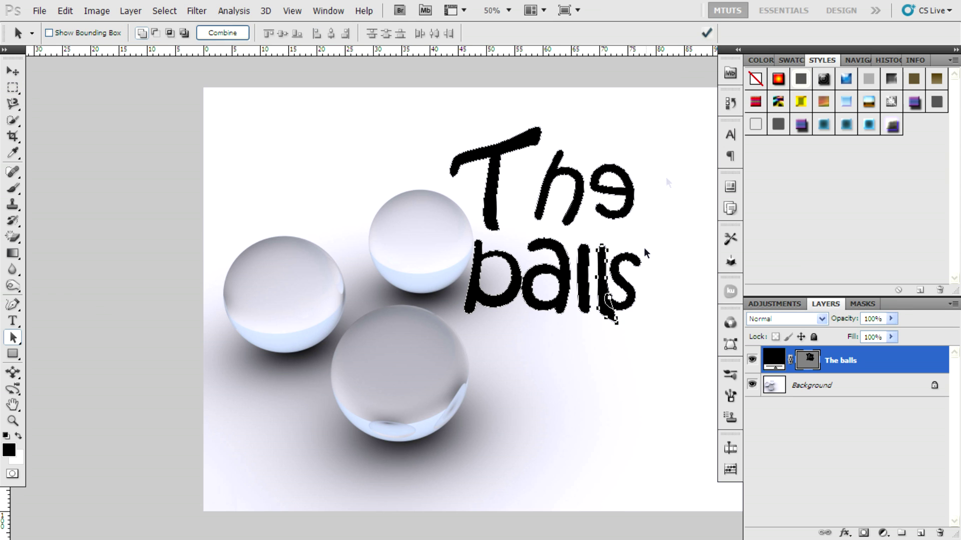
- Warp the s larger, pulling its corners outward so its top flares up to the right
left_click(633, 286)
left_click(634, 288)
key("ctrl+t")
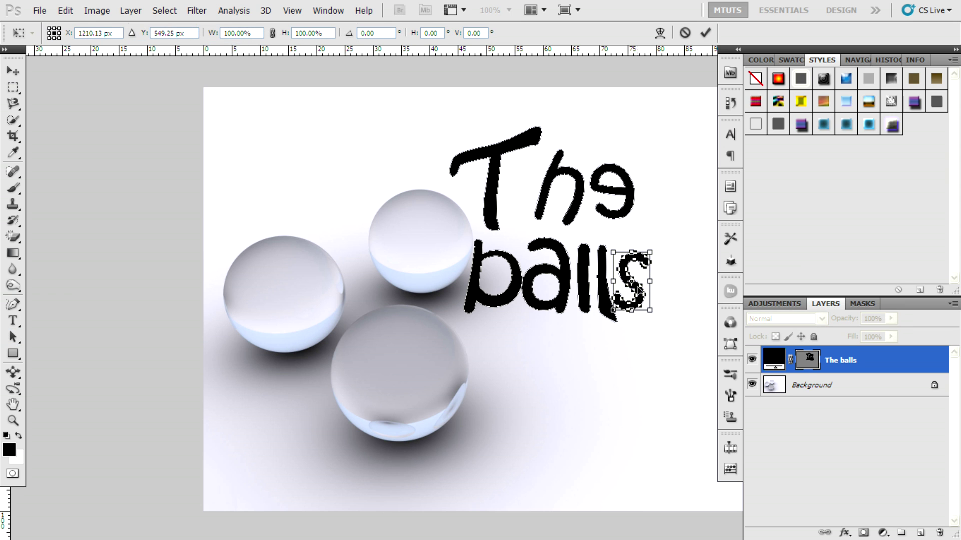
right_click(642, 288)
left_click(661, 371)
left_click_drag(650, 311, 678, 326)
left_click_drag(650, 252, 665, 217)
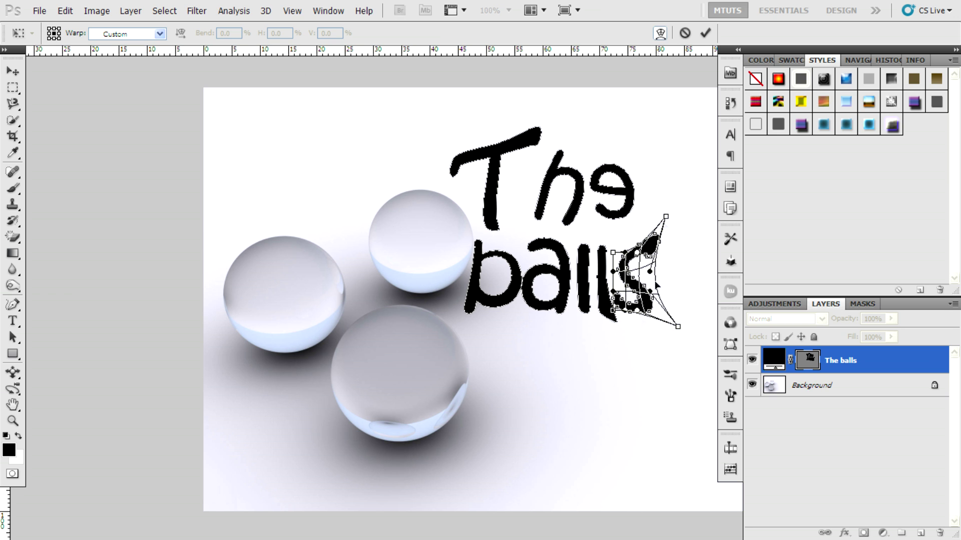
left_click_drag(643, 276, 621, 278)
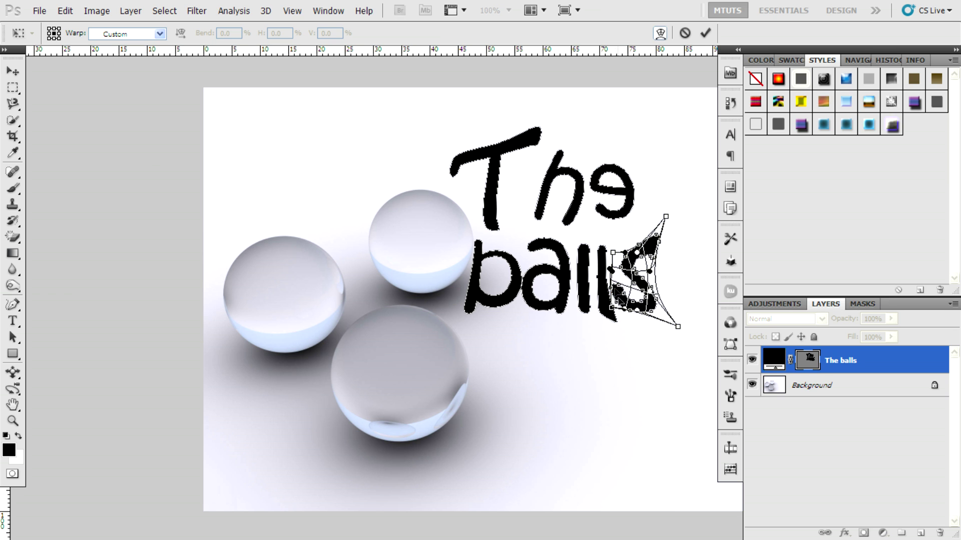
left_click(705, 33)
- Compare blue Styles panel presets on 'The balls' and keep the darker blue bevelled style
left_click(422, 164)
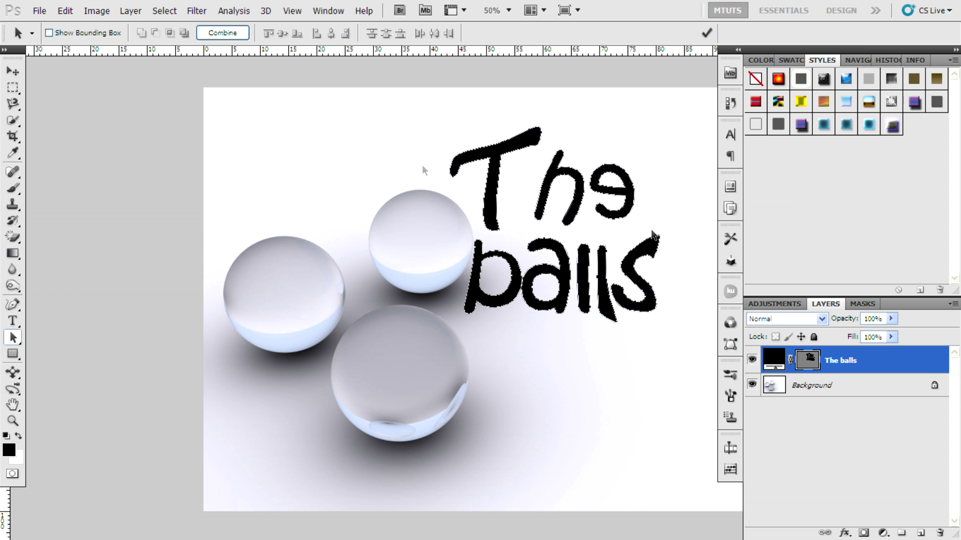
left_click_drag(909, 367, 851, 141)
left_click(847, 125)
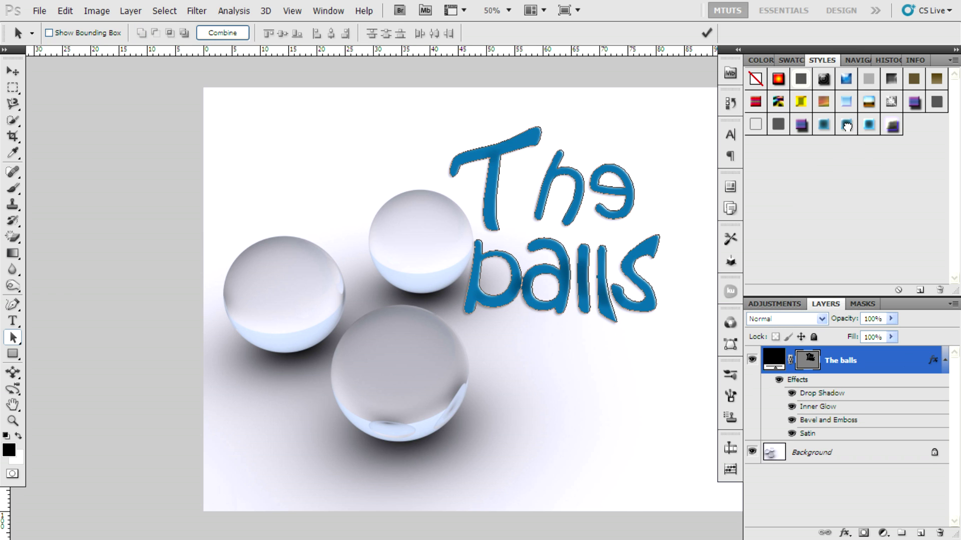
left_click(870, 126)
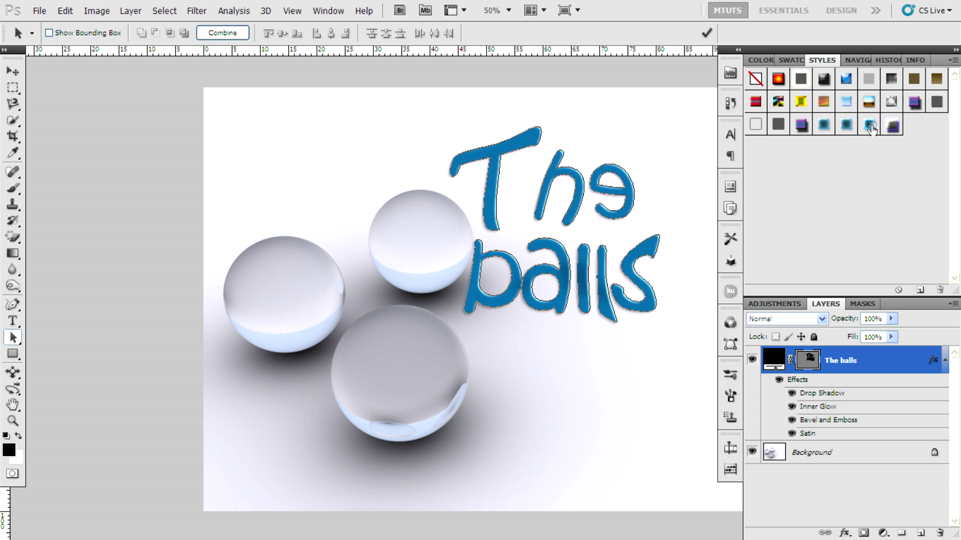
left_click(846, 129)
left_click(870, 128)
left_click(854, 126)
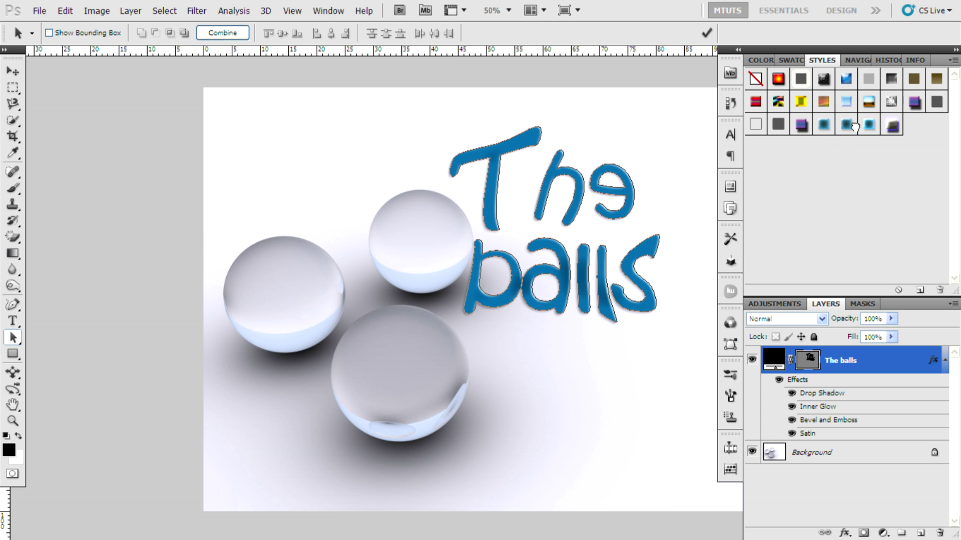
- Attempt to move the locked Background layer with the Move tool, then dismiss the lock error
left_click(831, 457)
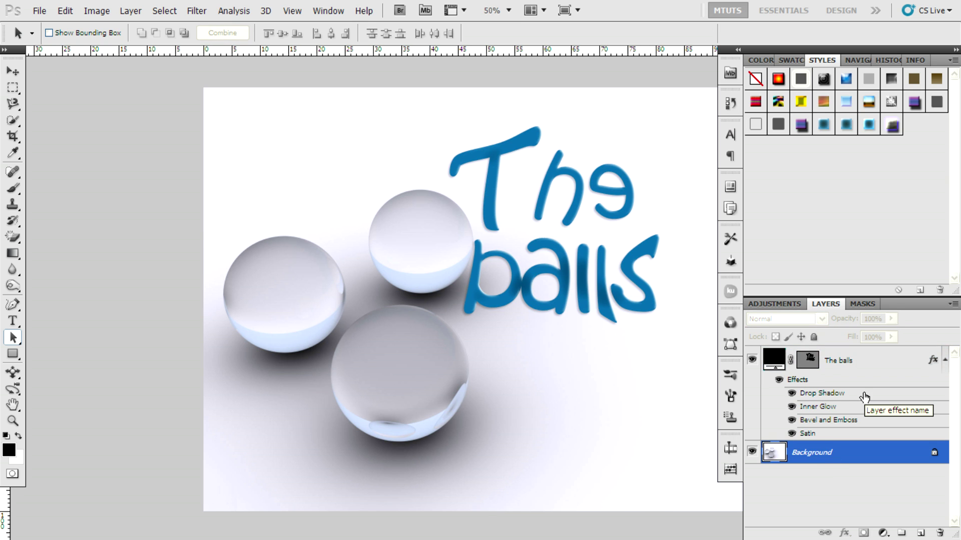
left_click(12, 72)
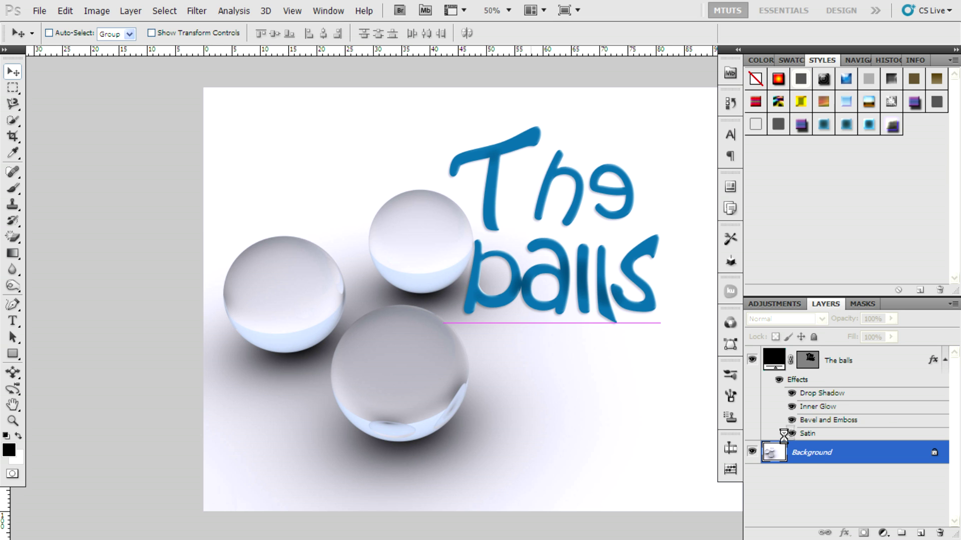
left_click(552, 210)
left_click(453, 213)
- Drag The balls text layer down and left, then nudge it a few pixels beside the spheres
left_click(869, 360)
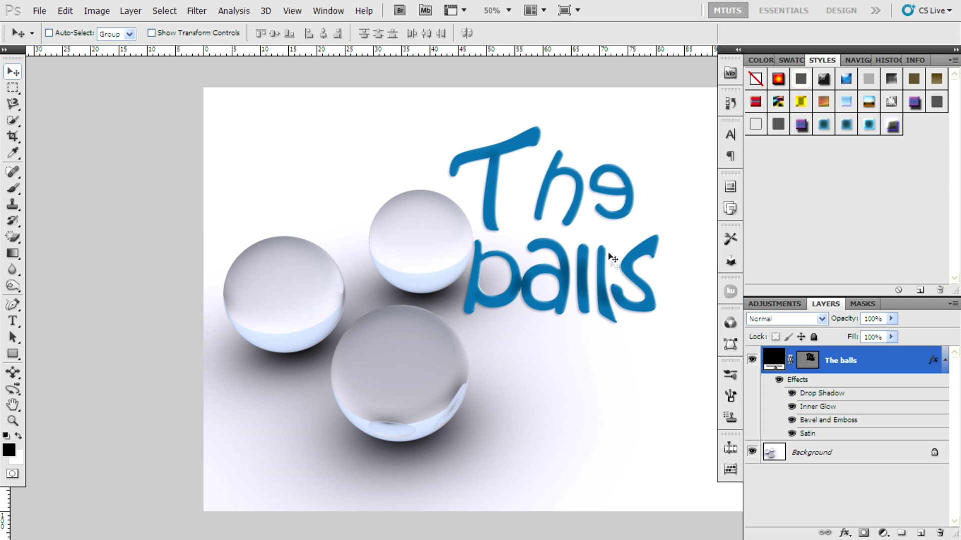
left_click_drag(607, 253, 598, 307)
left_click_drag(600, 307, 602, 310)
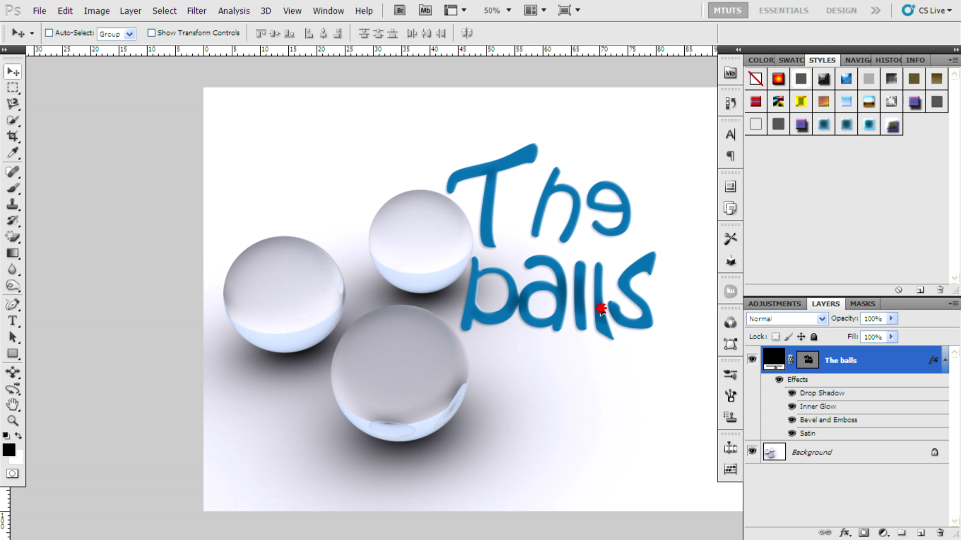